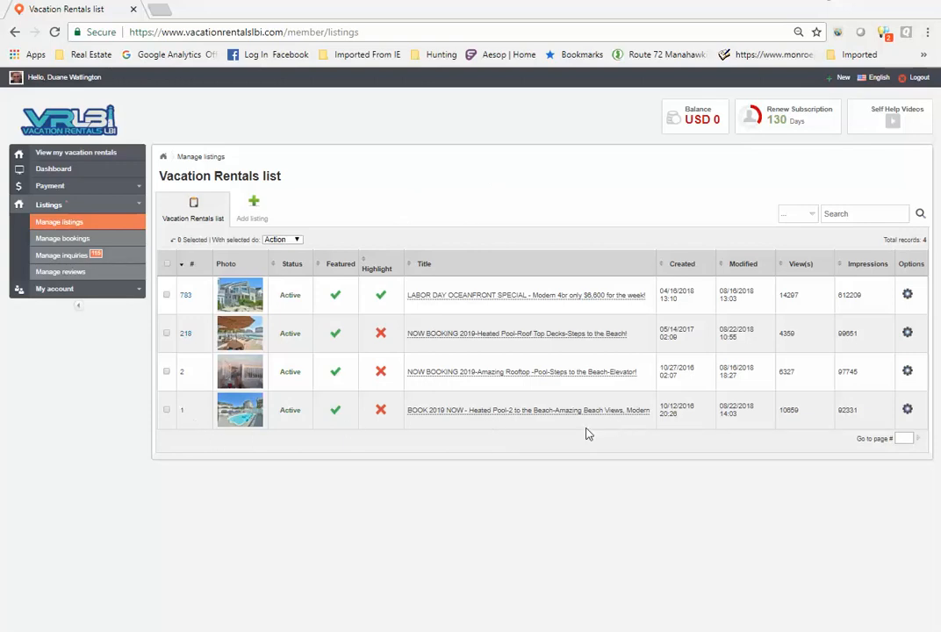
# - Open the rates of the "BOOK 2019 NOW - Heated Pool-2 to the Beach" listing and review its rates calendar and existing rates for a date gap
pyautogui.click(909, 413)
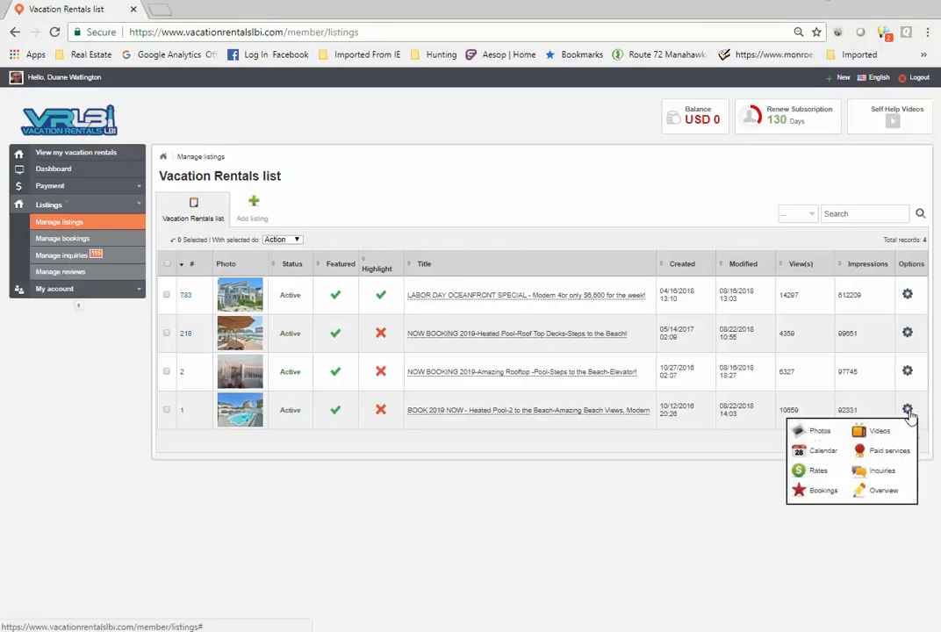
pyautogui.click(818, 472)
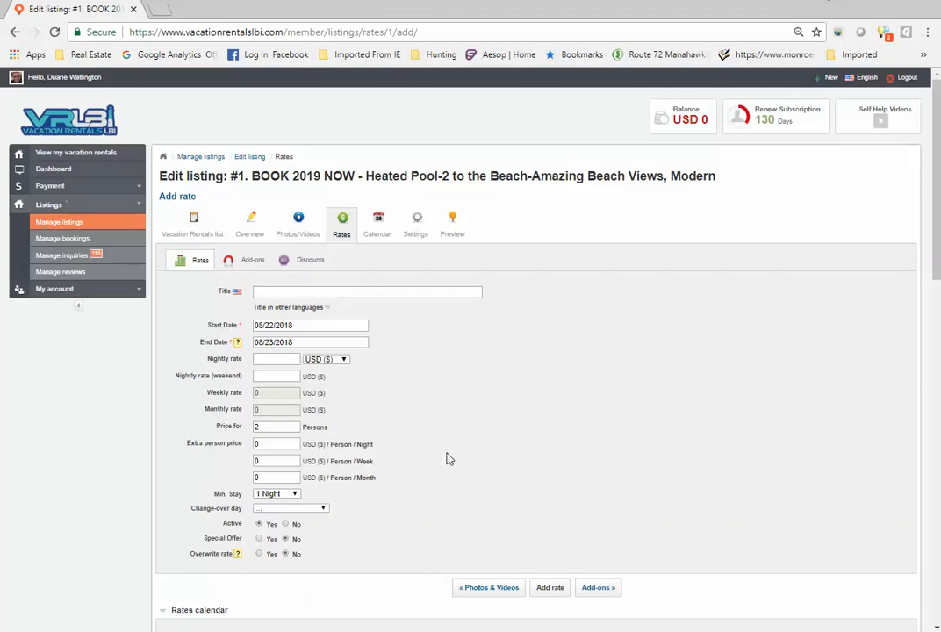
pyautogui.scroll(-5, 485, 447)
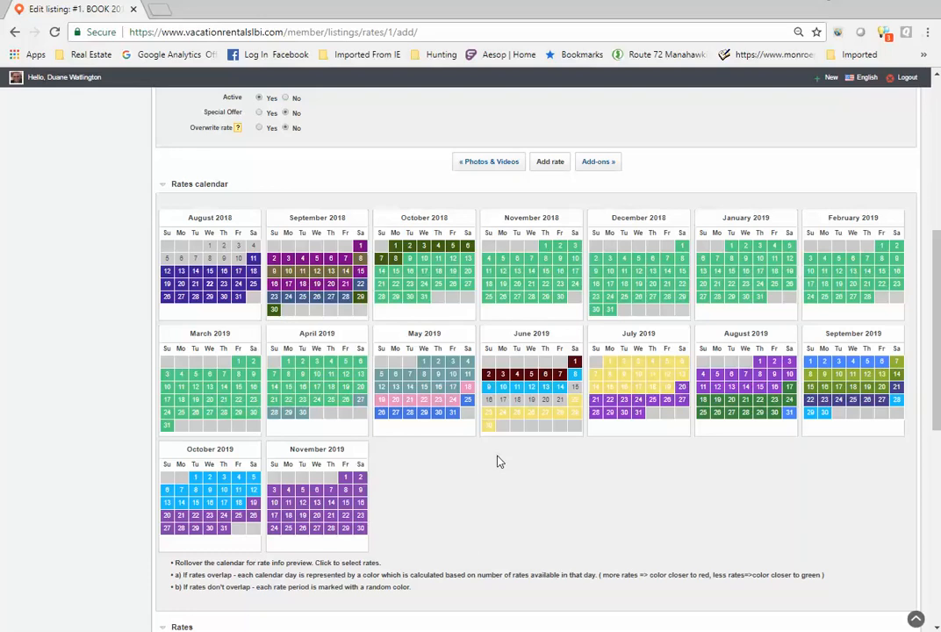
pyautogui.scroll(-1, 498, 462)
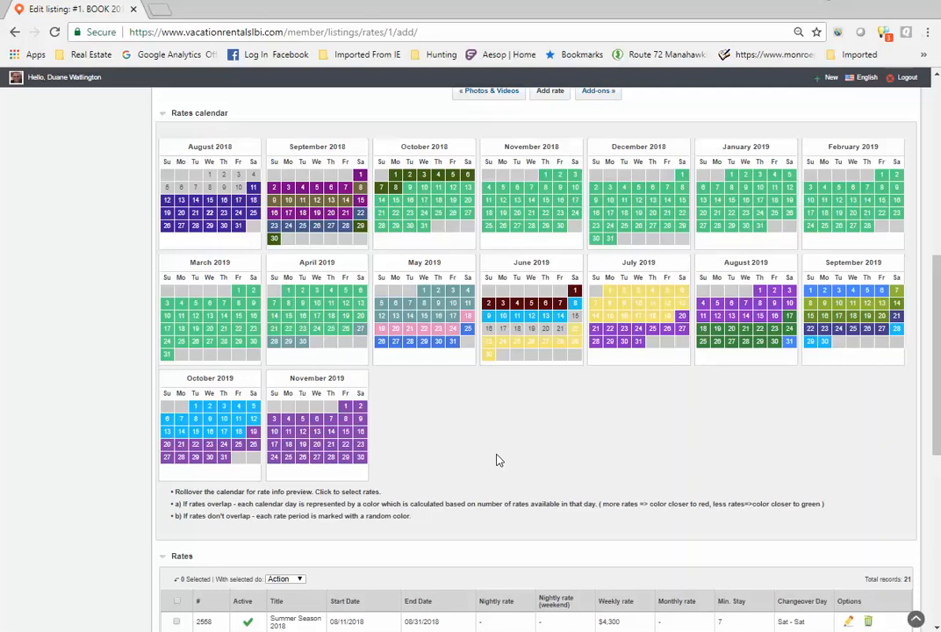
pyautogui.scroll(-4, 515, 423)
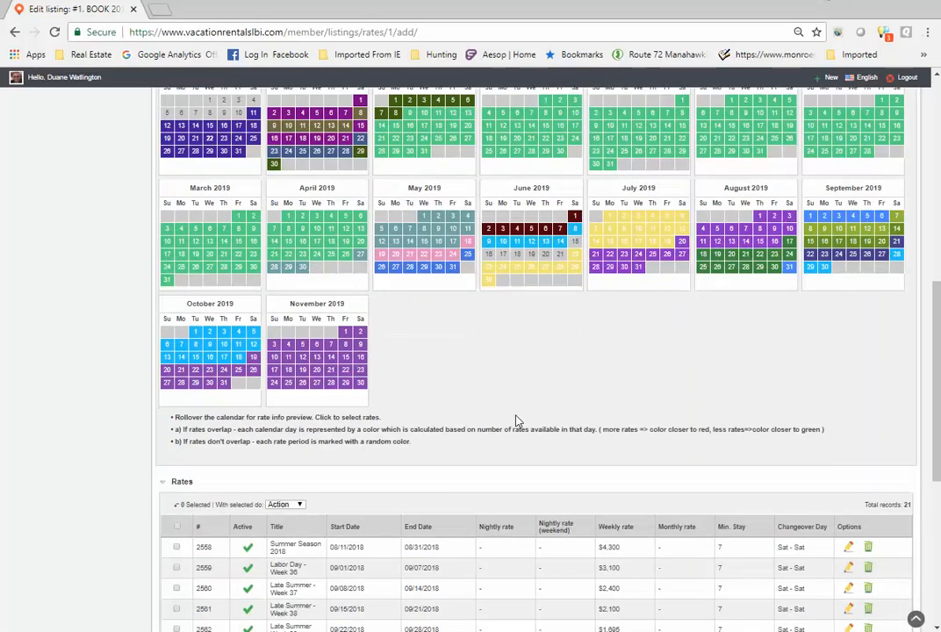
pyautogui.scroll(-1, 518, 421)
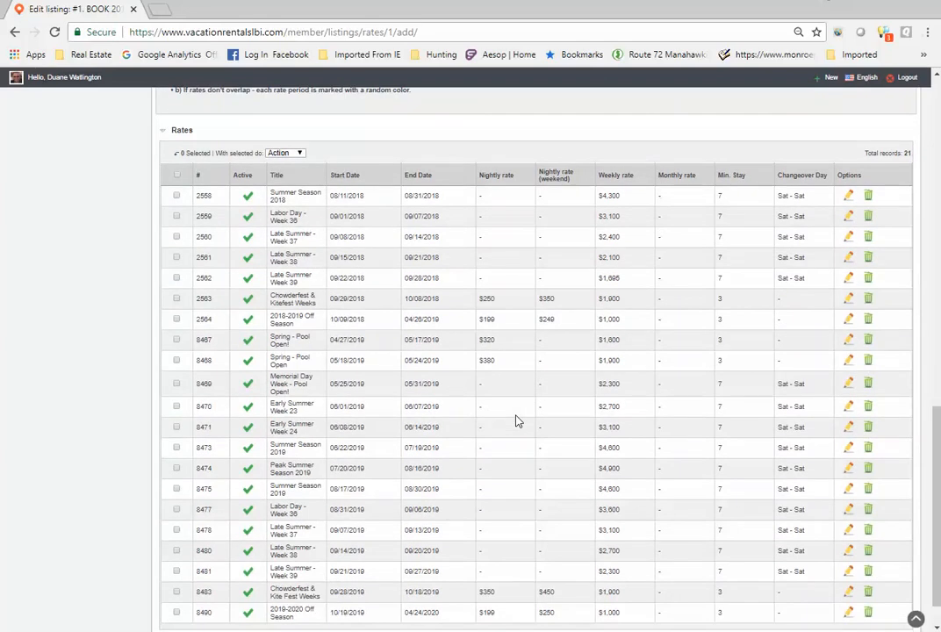
pyautogui.scroll(-1, 517, 422)
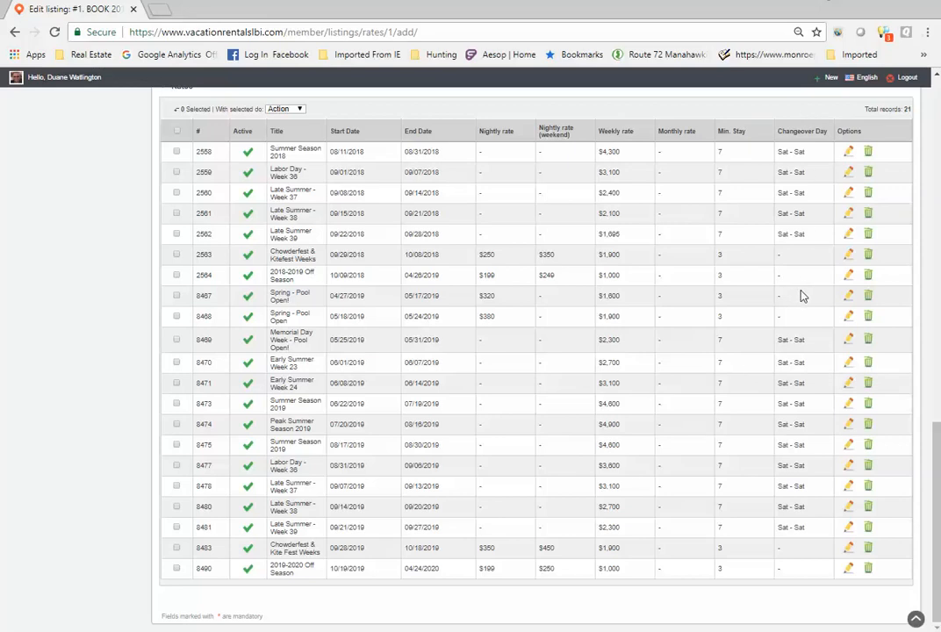
# - Set the new rate's period with start date 06/15/2019 and end date 06/21/2019
pyautogui.moveTo(930, 498); pyautogui.dragTo(930, 148)
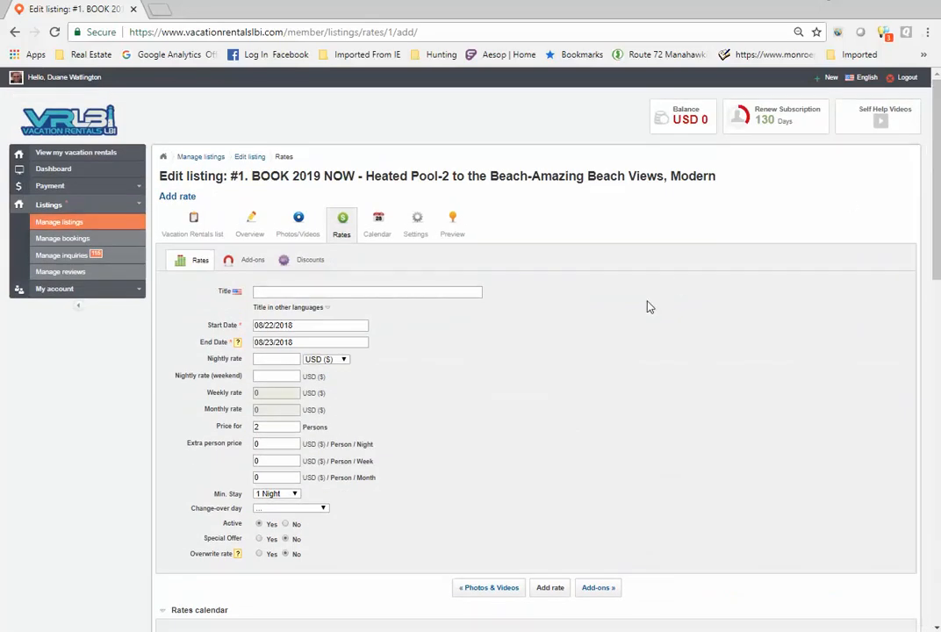
pyautogui.scroll(-1, 649, 307)
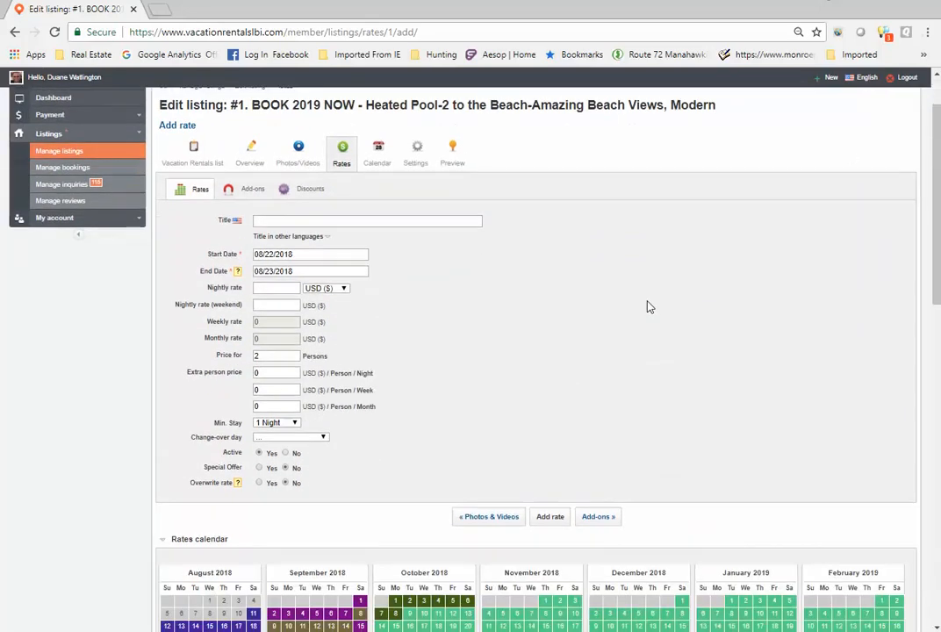
pyautogui.click(303, 253)
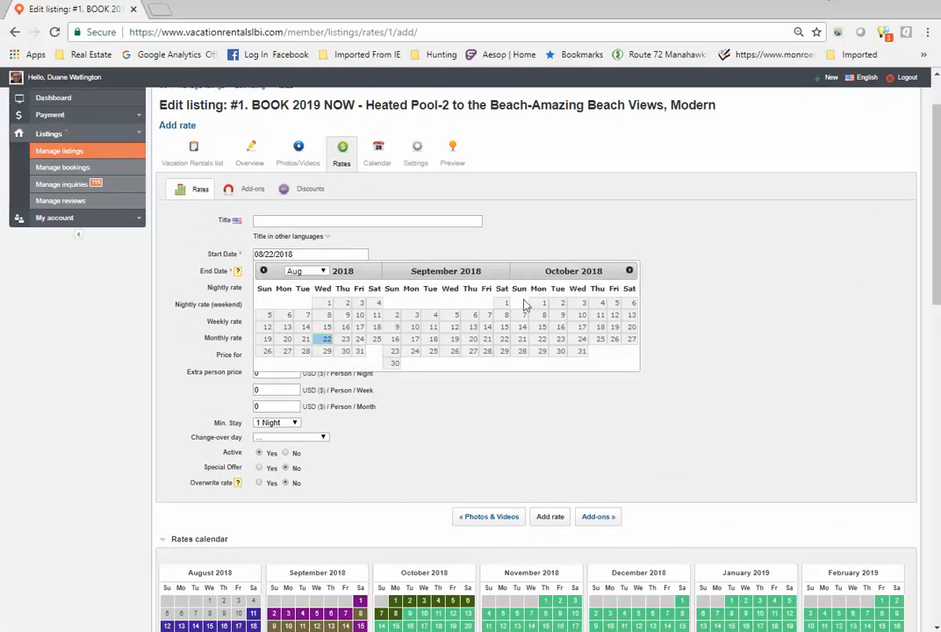
pyautogui.click(629, 271)
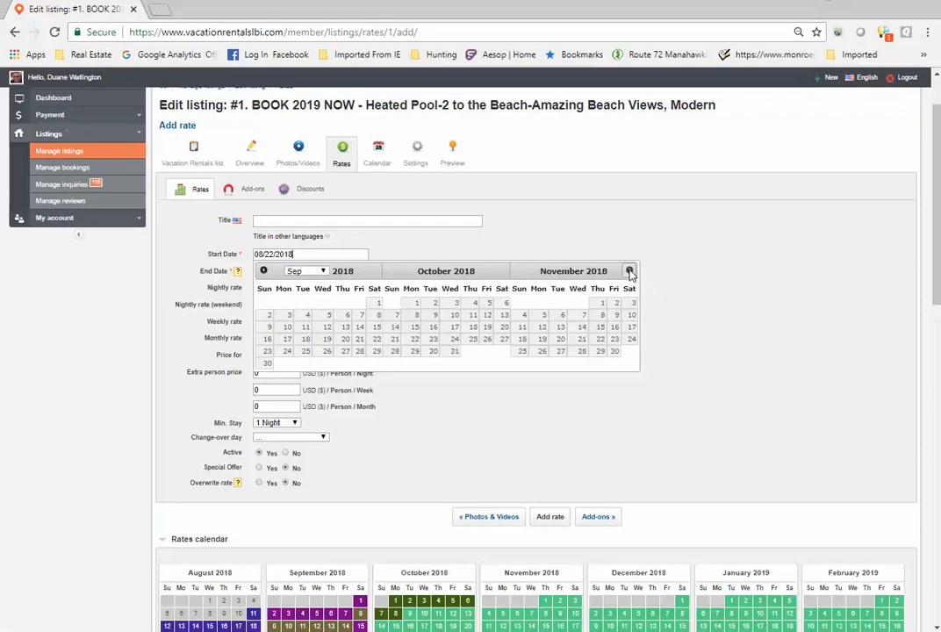
pyautogui.click(628, 271)
pyautogui.click(628, 271)
pyautogui.click(628, 271)
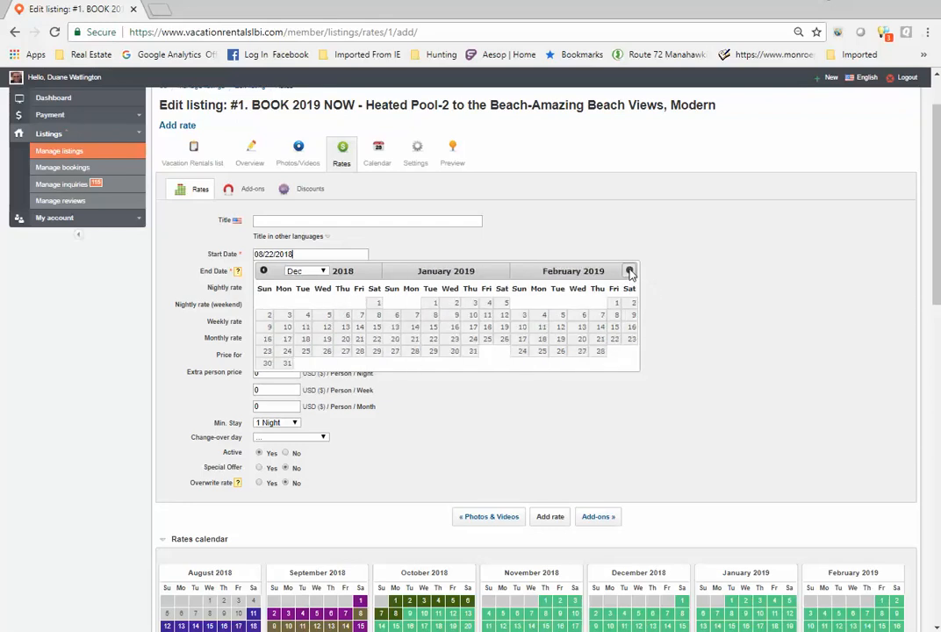
pyautogui.click(628, 271)
pyautogui.click(628, 271)
pyautogui.click(629, 271)
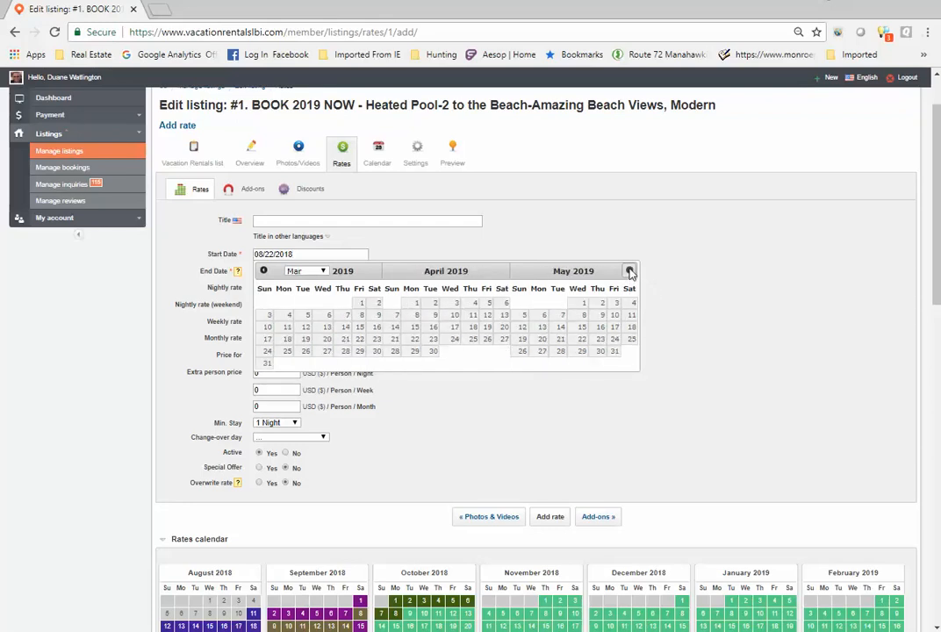
pyautogui.click(628, 271)
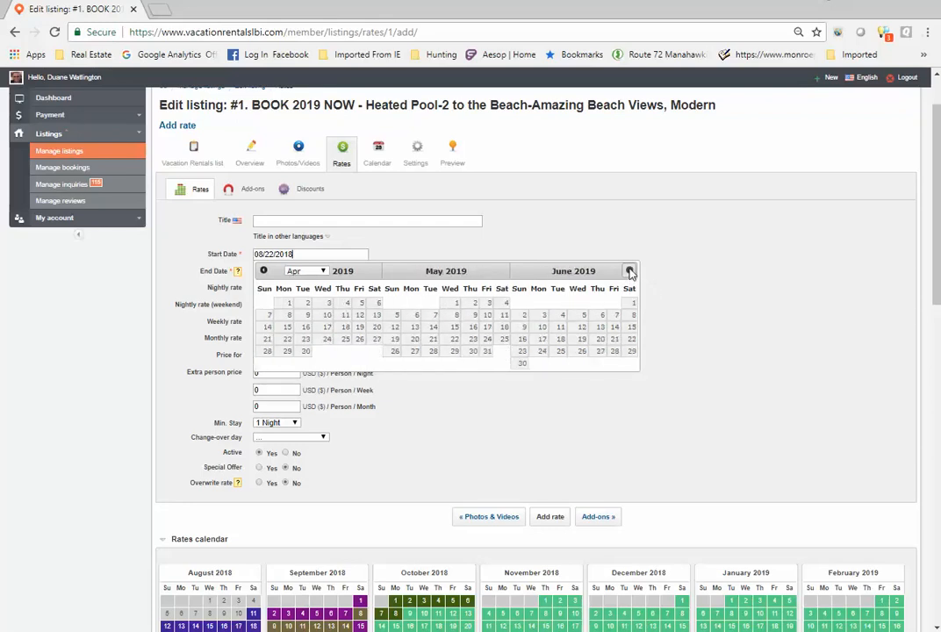
pyautogui.click(631, 329)
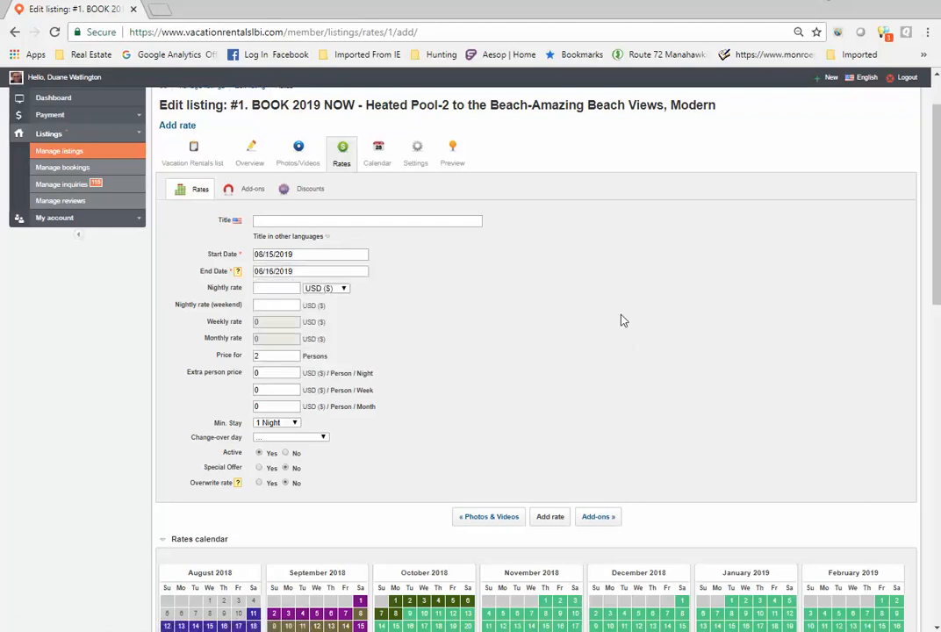
pyautogui.click(319, 270)
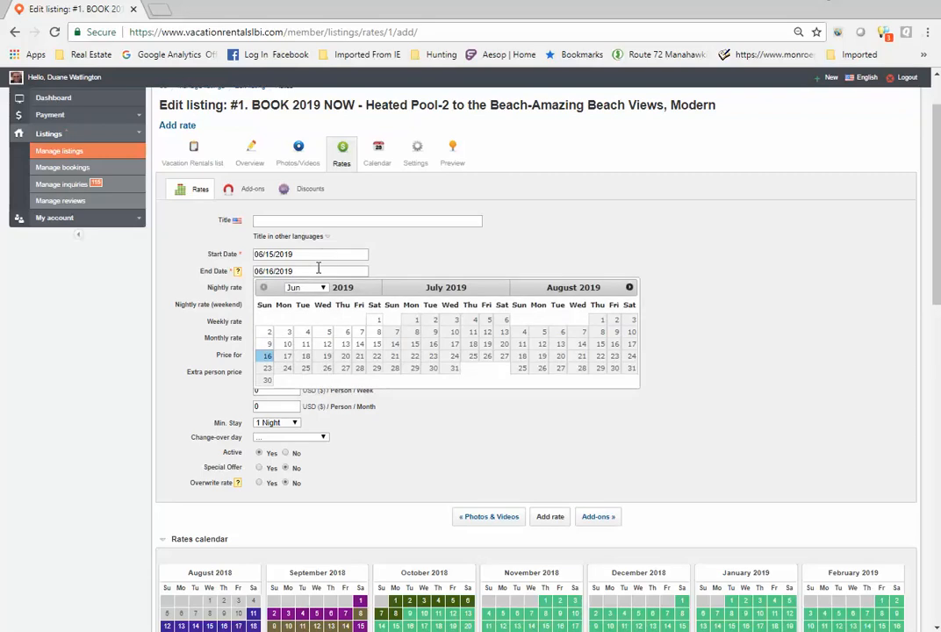
pyautogui.click(359, 360)
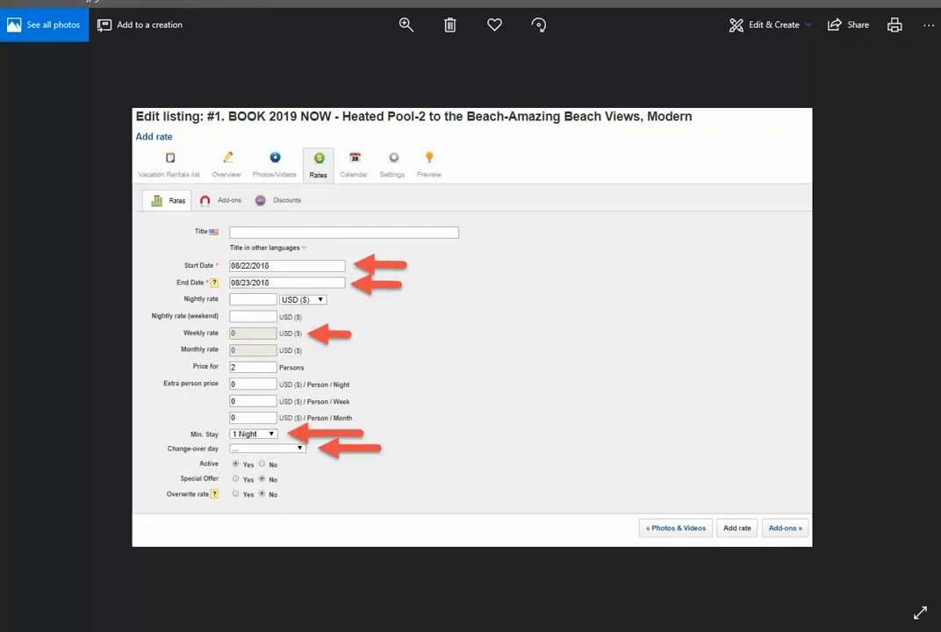
# - Add the rate with a weekly rate of 3600 USD, a minimum stay of 7 nights and change-over day Sat - Sat
pyautogui.hotkey('alt', 'Tab')
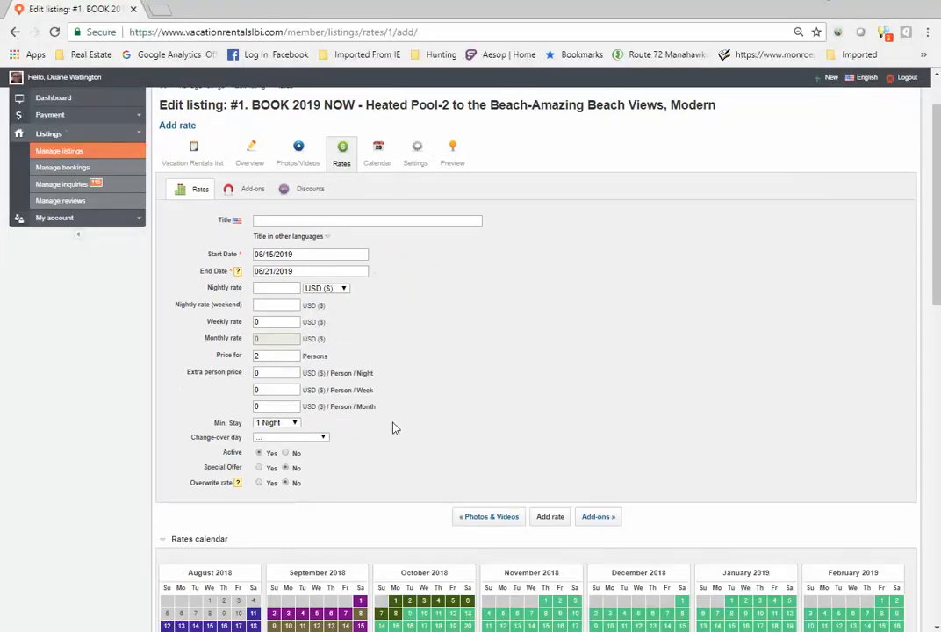
pyautogui.moveTo(284, 323); pyautogui.dragTo(253, 325)
pyautogui.write('3600')
pyautogui.click(291, 423)
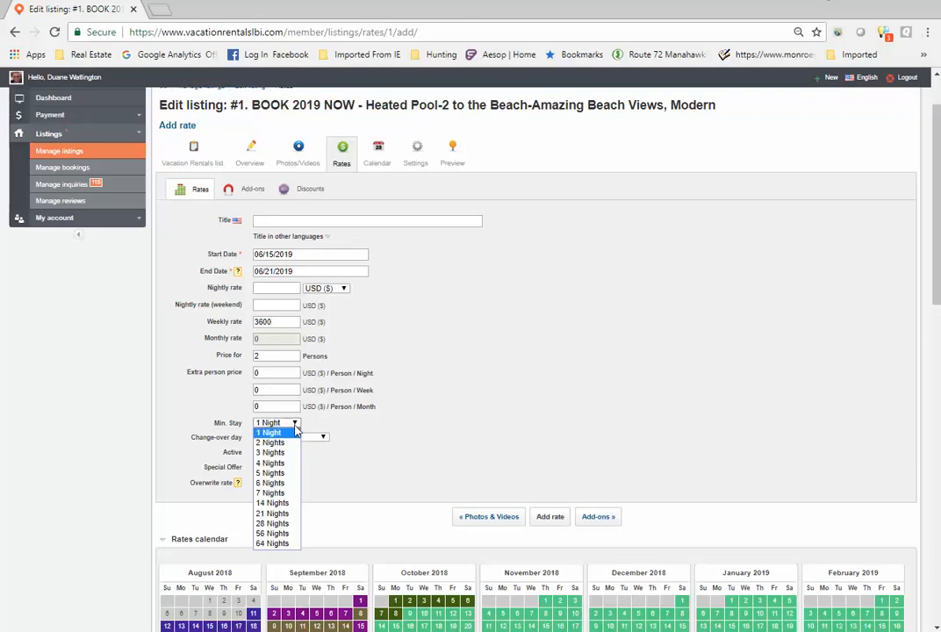
pyautogui.click(277, 494)
pyautogui.click(308, 438)
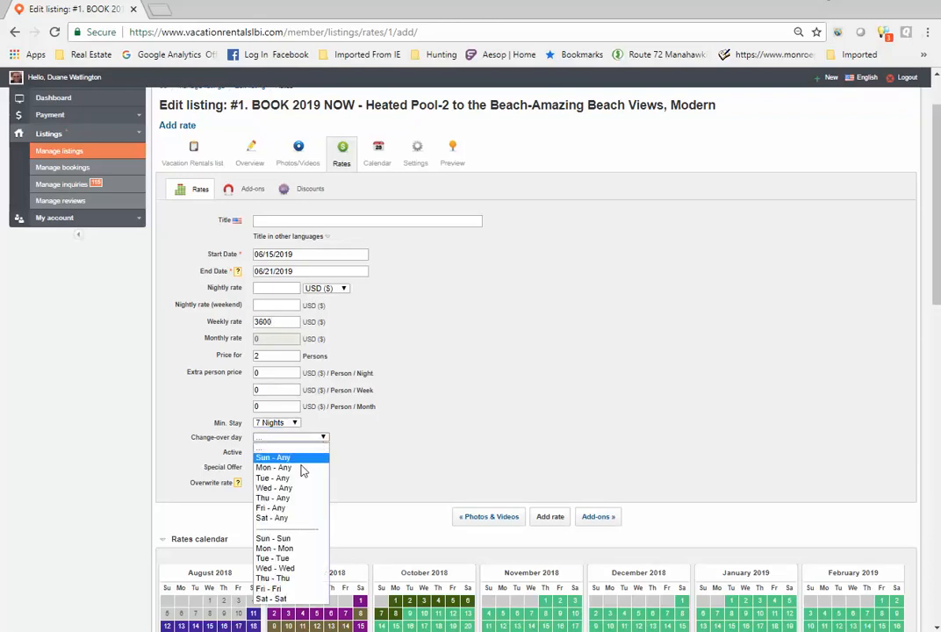
pyautogui.click(276, 598)
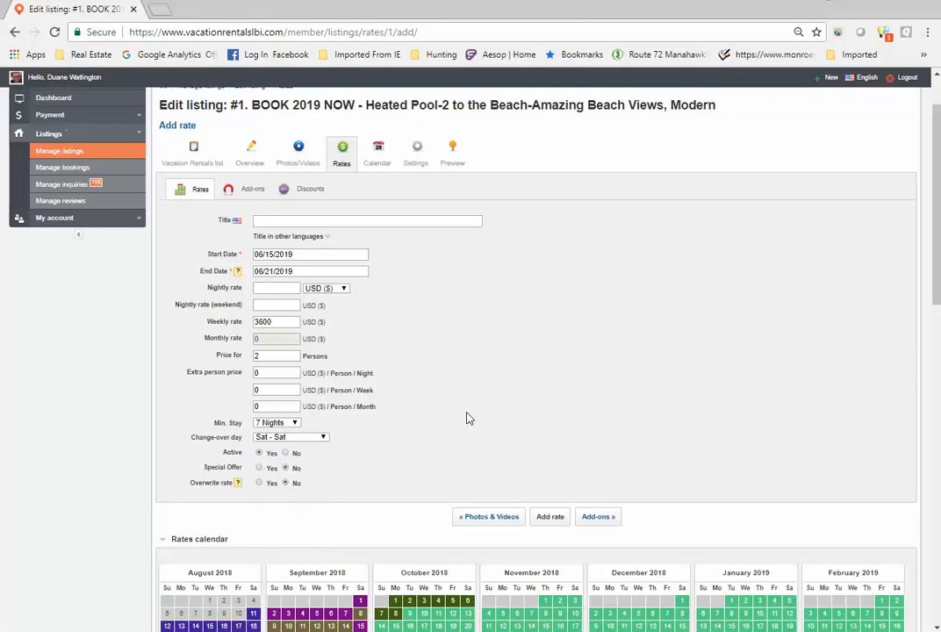
pyautogui.click(549, 518)
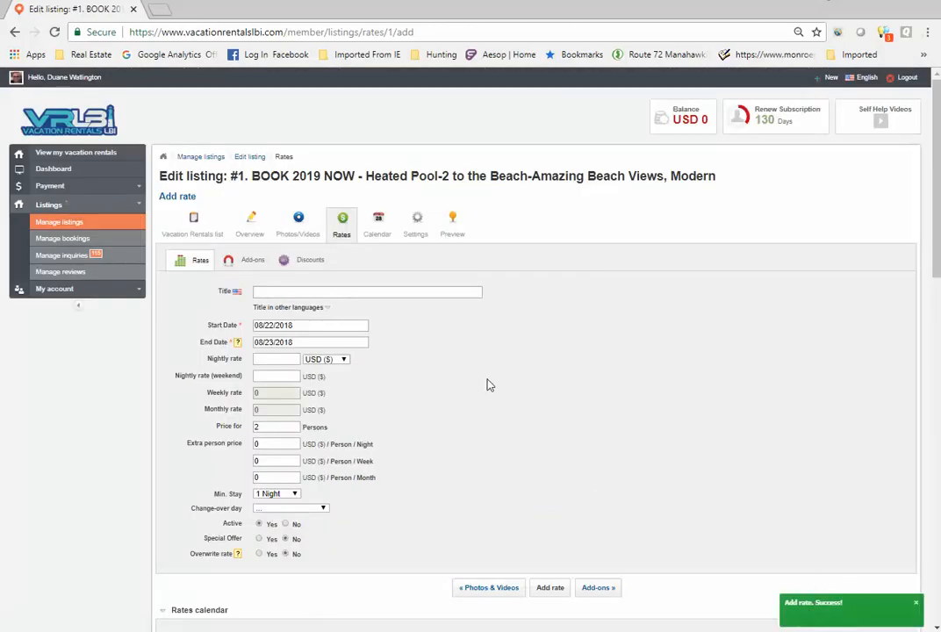
# - Check the June 15–21, 2019 week in the rates calendar and the newly added rate in the rates list
pyautogui.scroll(-8, 489, 385)
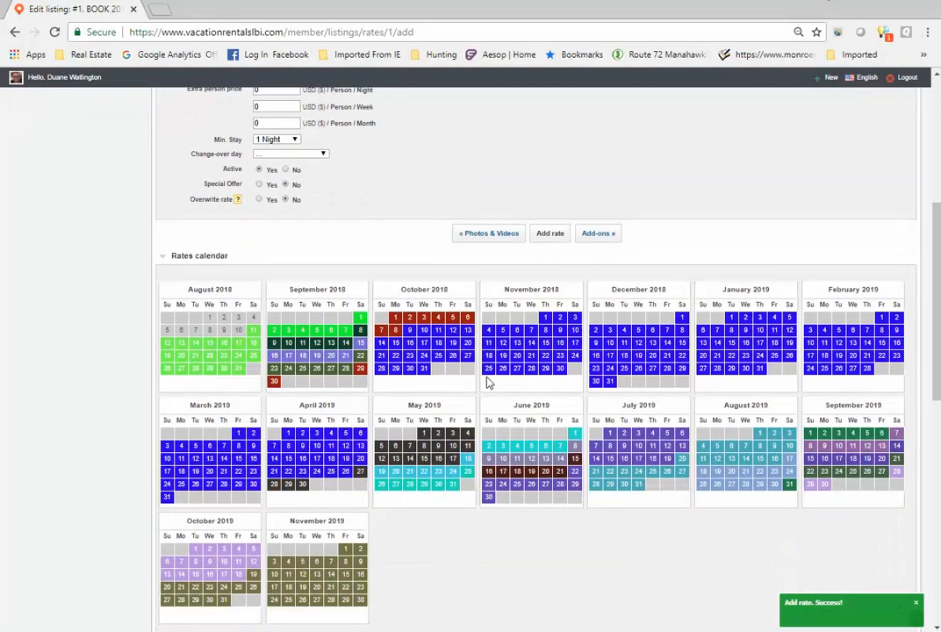
pyautogui.scroll(1, 489, 383)
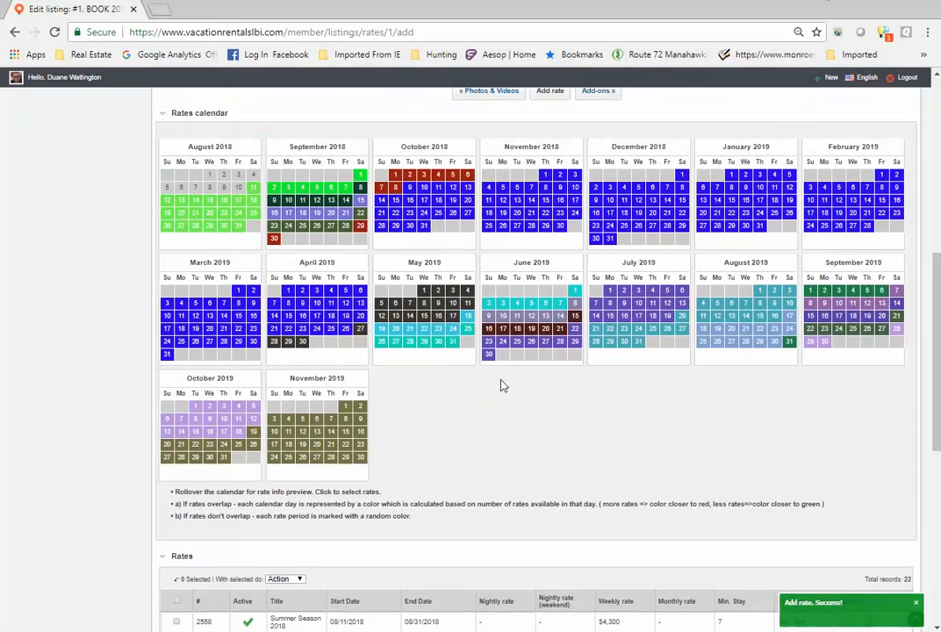
pyautogui.moveTo(575, 317)
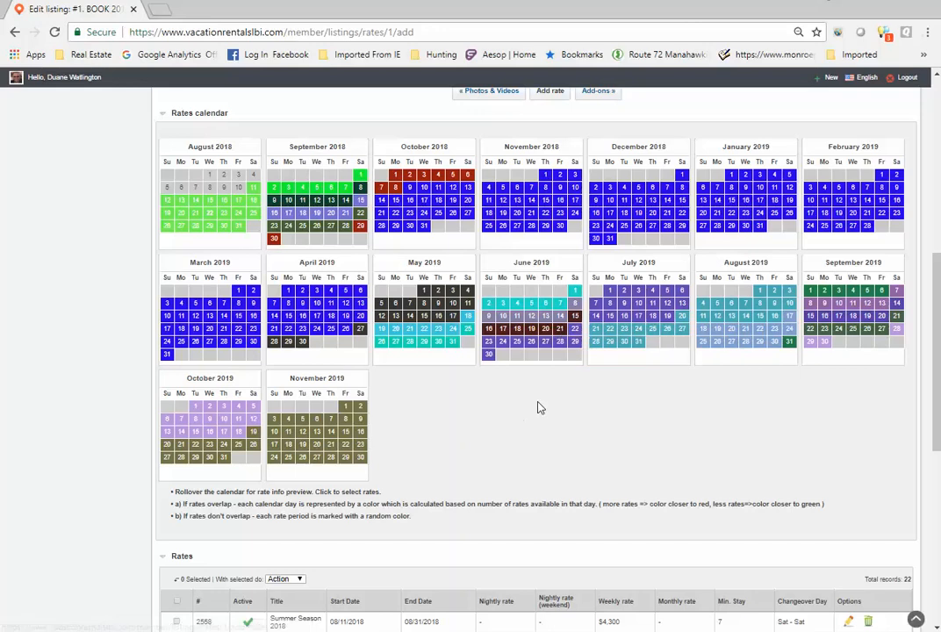
pyautogui.scroll(-3, 538, 405)
pyautogui.scroll(-3, 543, 396)
pyautogui.scroll(1, 547, 389)
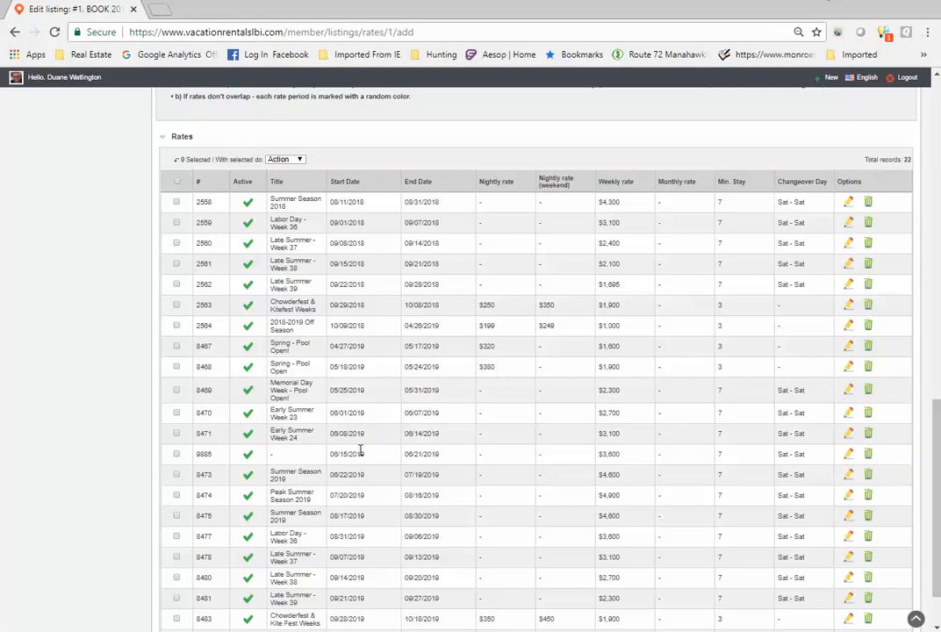
pyautogui.scroll(-1, 492, 400)
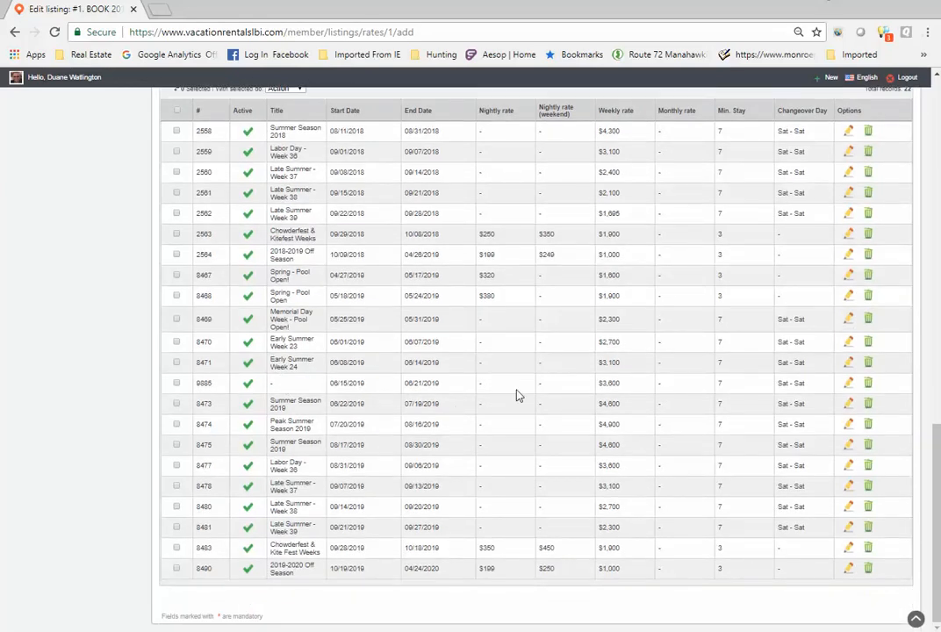
# - Title the untitled 06/15/2019 rate "Early Summer Week 25" and save it
pyautogui.click(847, 387)
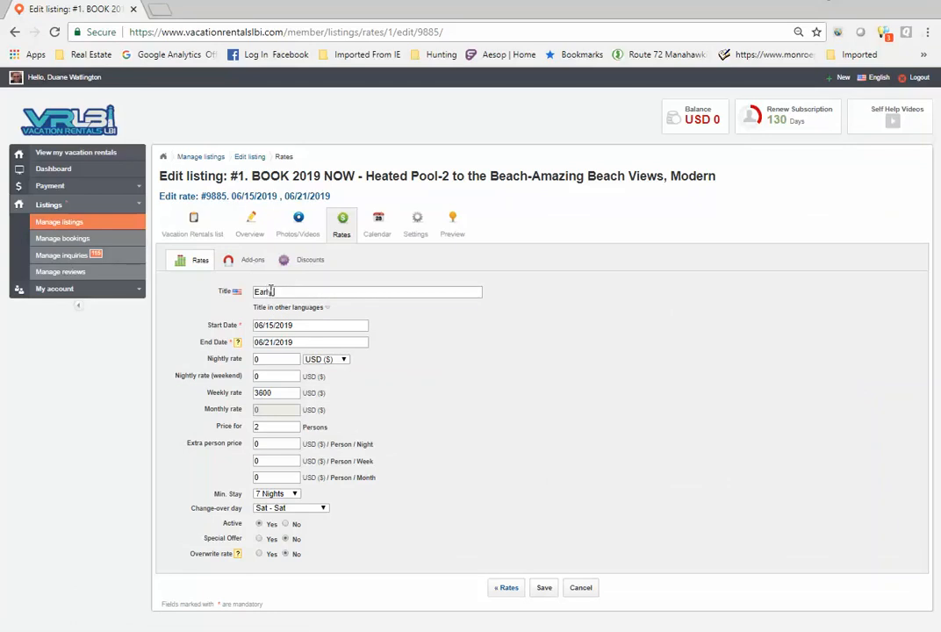
pyautogui.write('ummer Week 25')
pyautogui.click(545, 591)
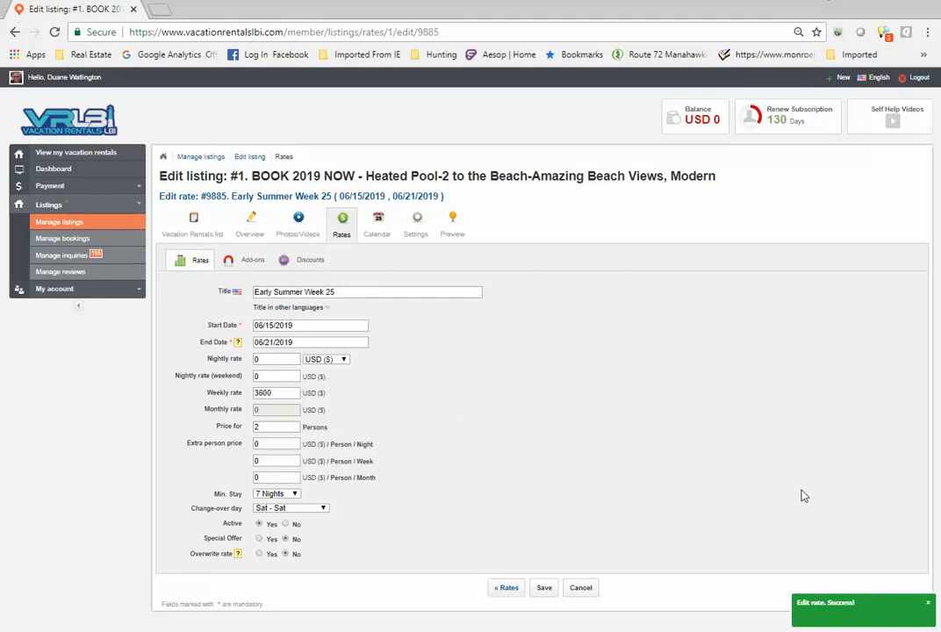
# - Return to the listing's rates overview and review the renamed rate in the list and the rates calendar
pyautogui.click(507, 590)
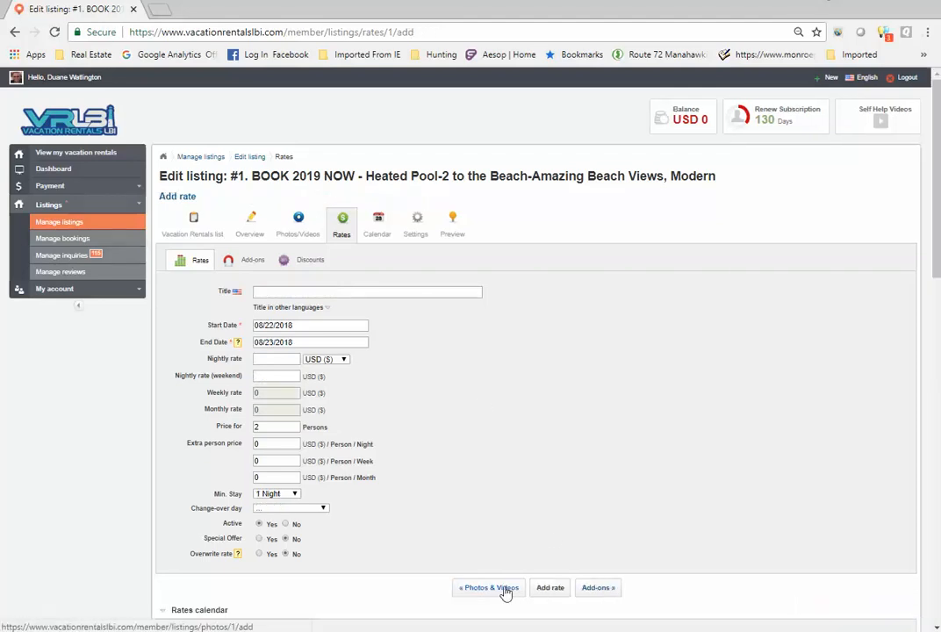
pyautogui.scroll(-3, 519, 450)
pyautogui.scroll(-10, 518, 453)
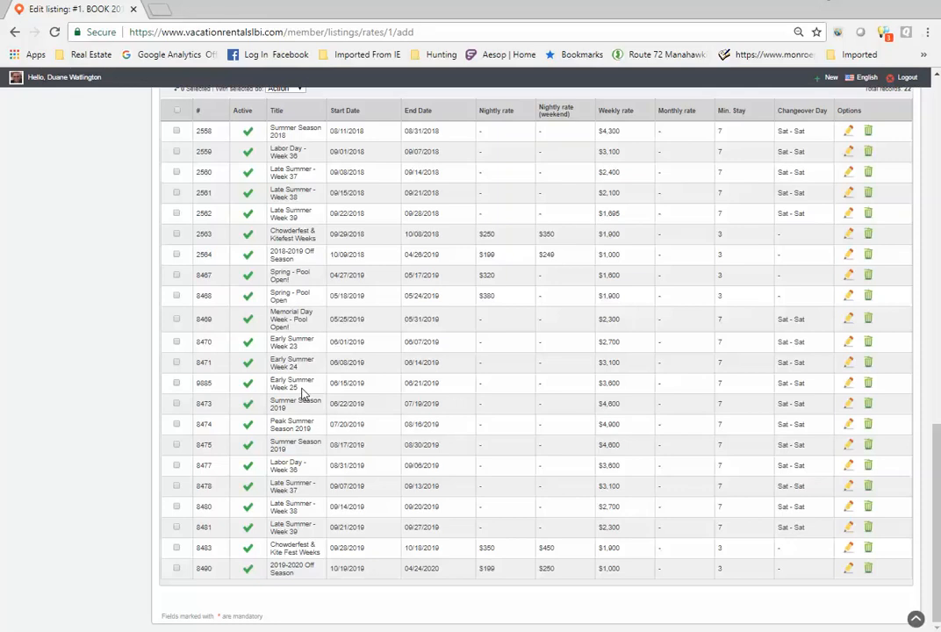
pyautogui.scroll(15, 302, 392)
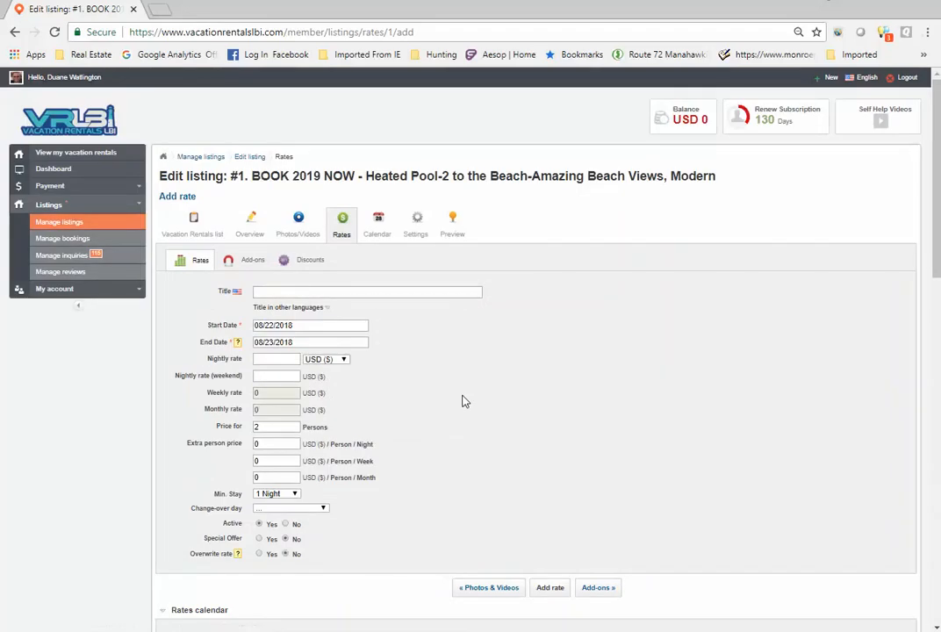
pyautogui.scroll(-15, 465, 401)
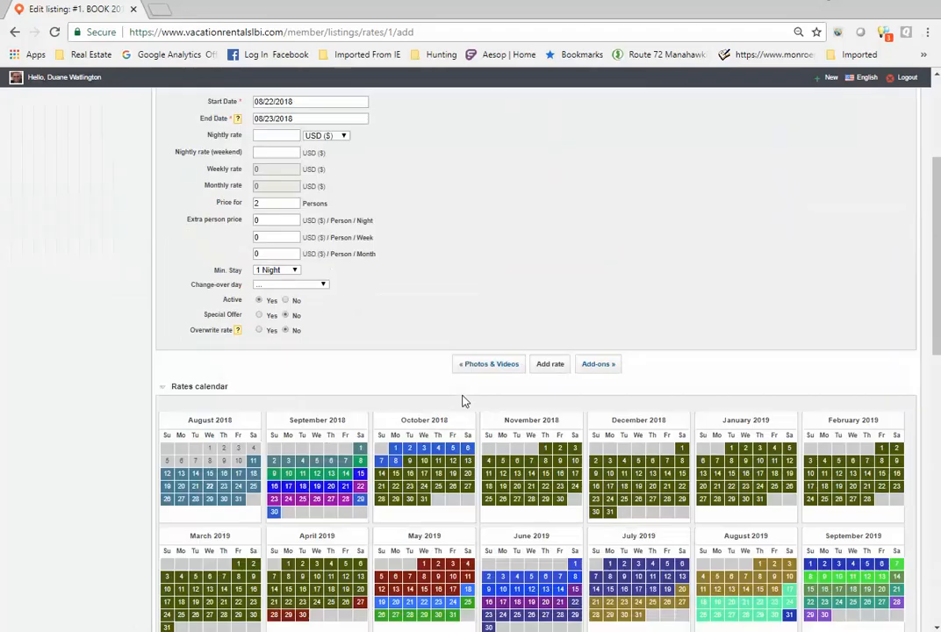